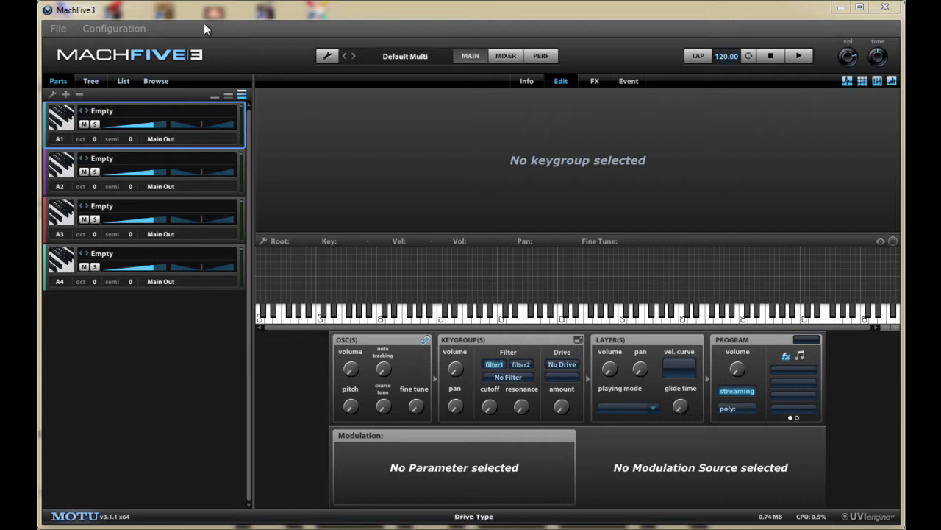
# Browse part A1's soundbanks to list the Ircam Prepared Piano IPP presets.
pyautogui.click(106, 116)
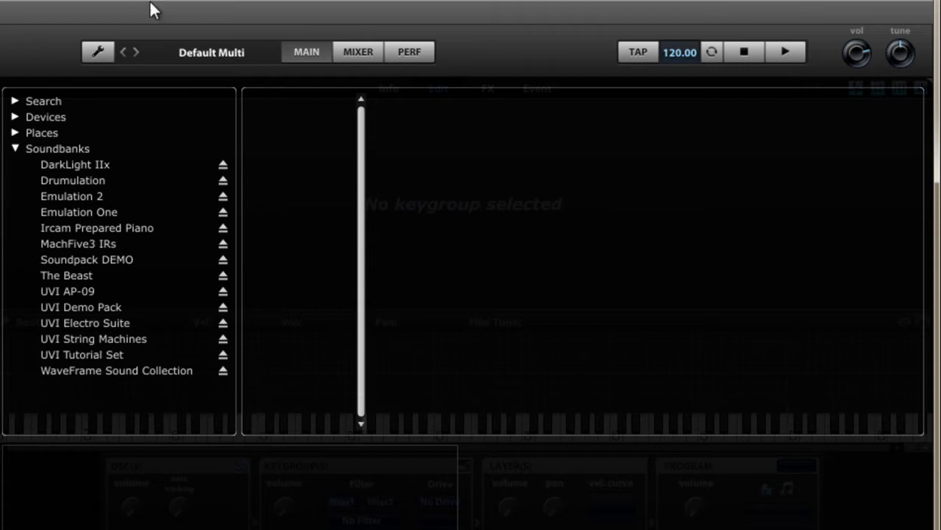
pyautogui.click(133, 232)
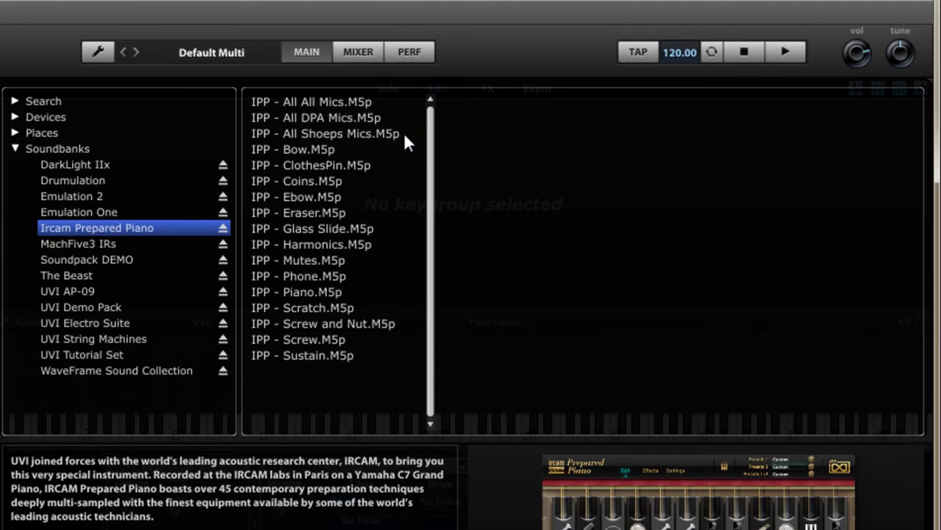
# Load the IPP - All All Mics.M5p program into part A1.
pyautogui.doubleClick(317, 101)
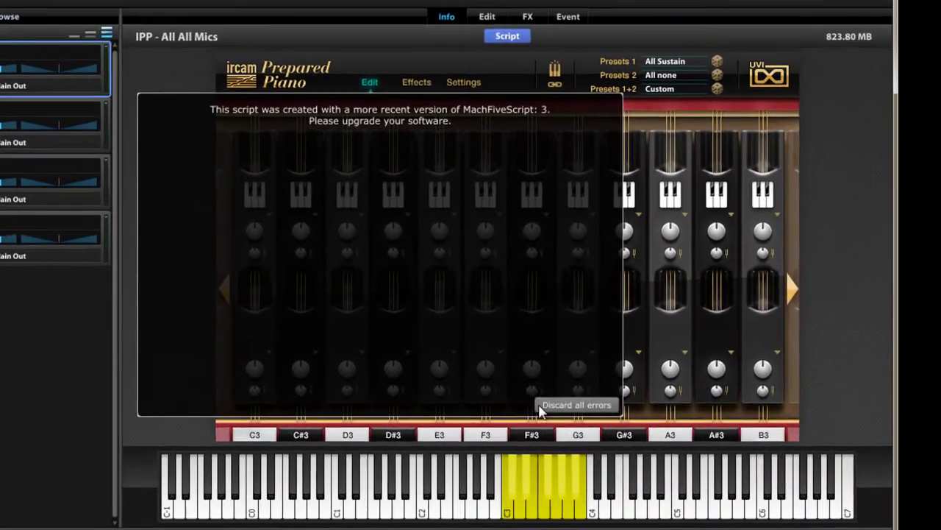
# Clear the script warning, play a few keyboard notes, and shift the slots to C2–B2.
pyautogui.click(633, 406)
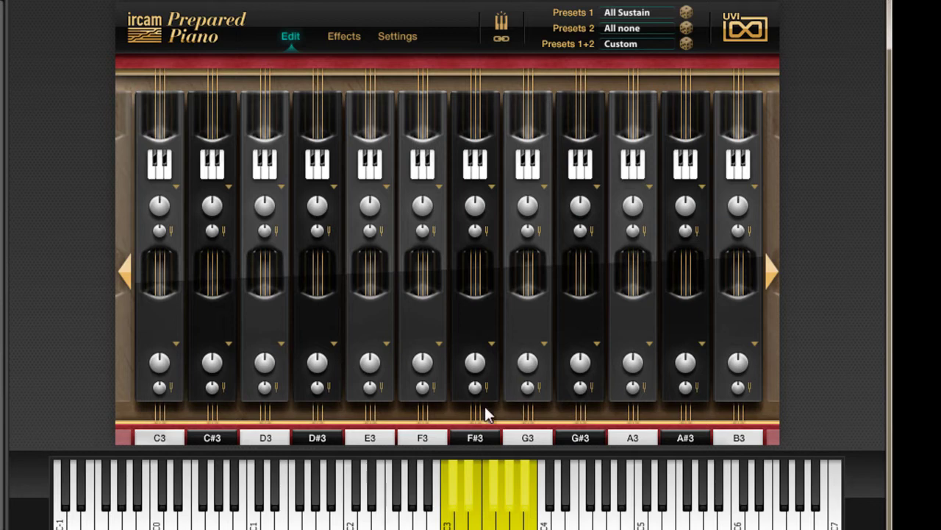
pyautogui.moveTo(500, 510)
pyautogui.mouseDown()
pyautogui.moveTo(526, 512)
pyautogui.moveTo(531, 492)
pyautogui.moveTo(508, 481)
pyautogui.moveTo(450, 501)
pyautogui.moveTo(448, 516)
pyautogui.moveTo(532, 515)
pyautogui.mouseUp()
pyautogui.click(513, 471)
pyautogui.click(125, 271)
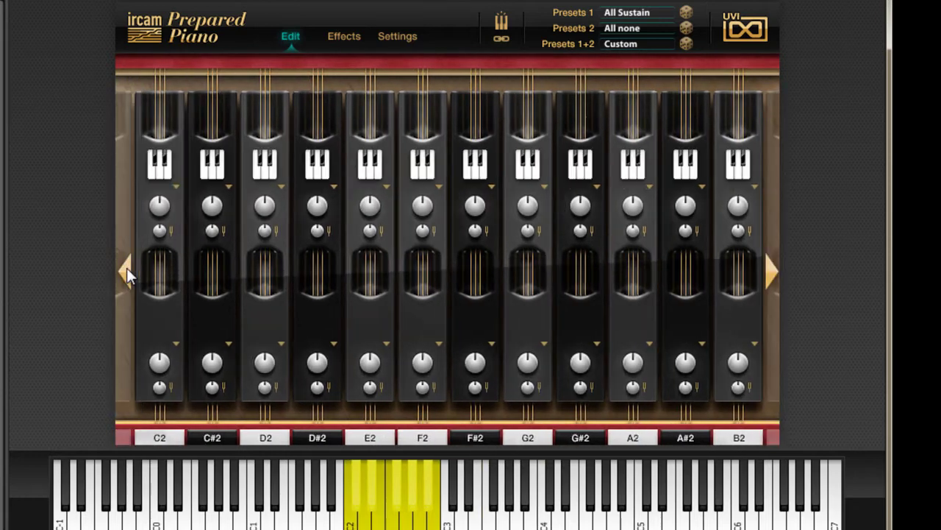
# Return the slots to C3–B3 and browse C3's articulation list without changing it.
pyautogui.click(767, 272)
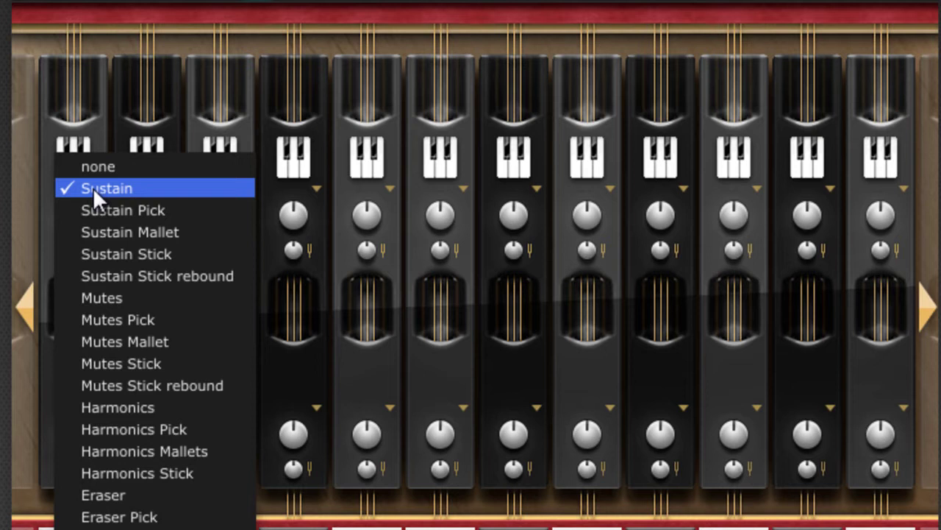
pyautogui.scroll(-3, 147, 507)
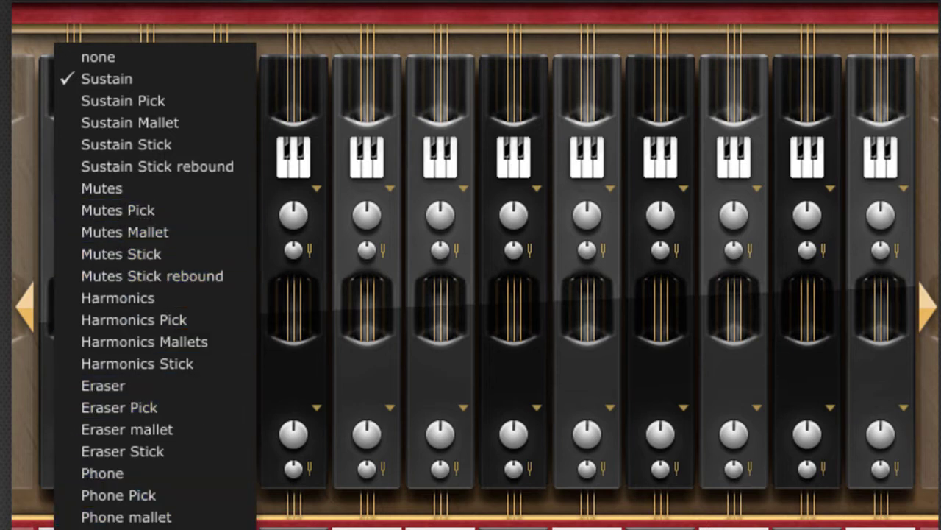
pyautogui.click(56, 198)
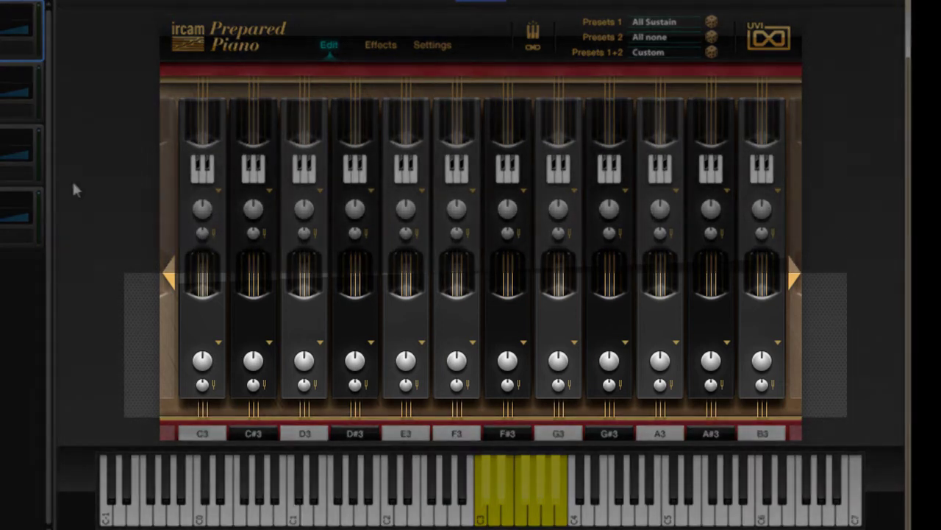
# Set C3's second layer to Sustain Stick, then give C3 the Screw preparation.
pyautogui.click(217, 343)
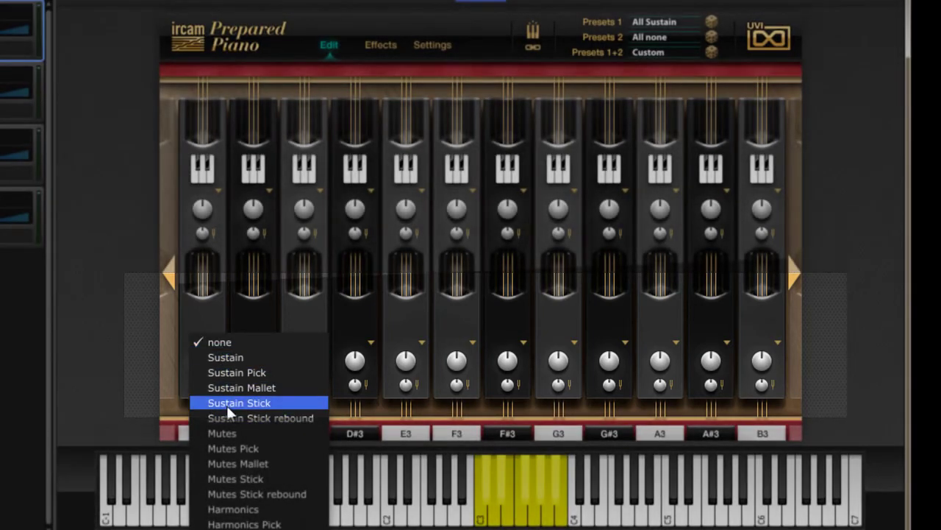
pyautogui.click(227, 405)
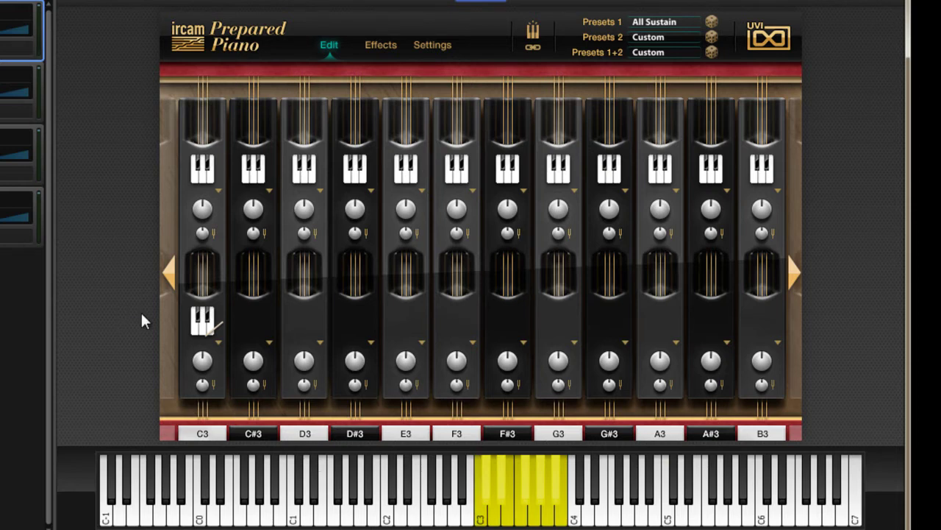
pyautogui.click(213, 336)
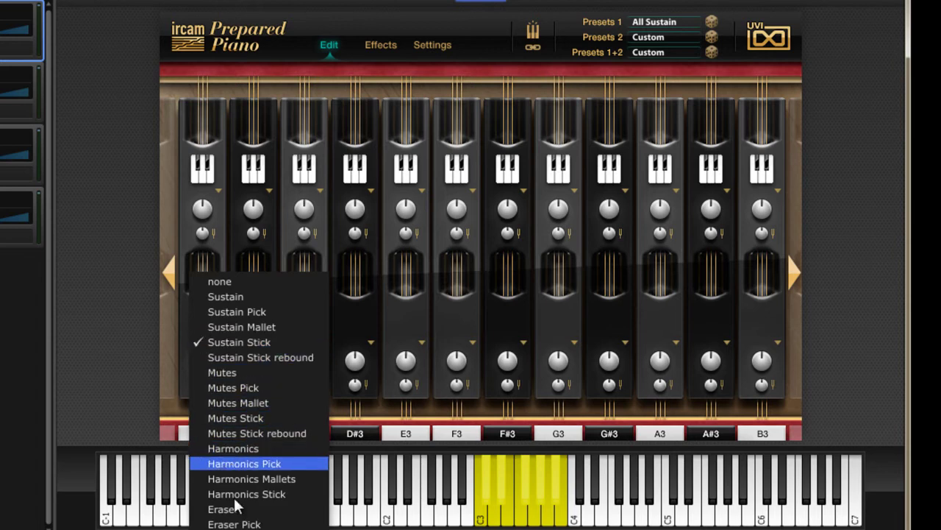
pyautogui.scroll(-4, 236, 521)
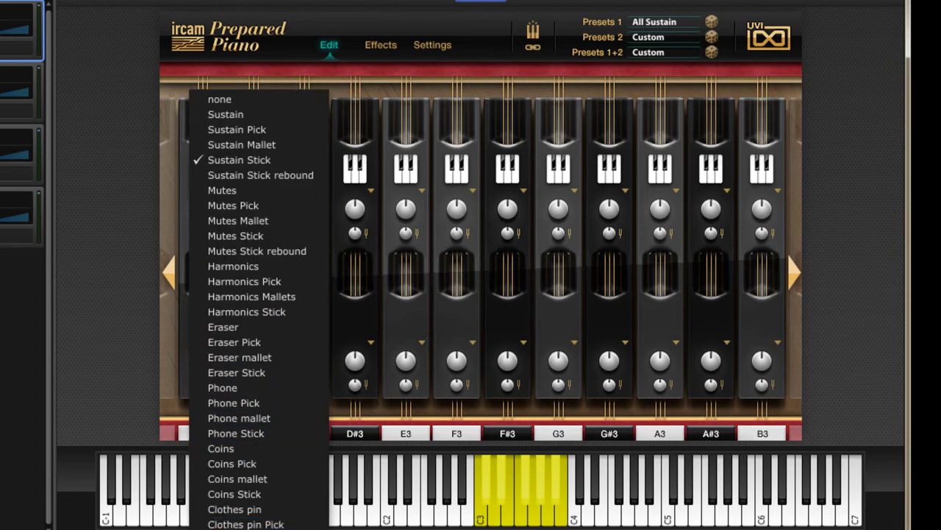
pyautogui.click(220, 390)
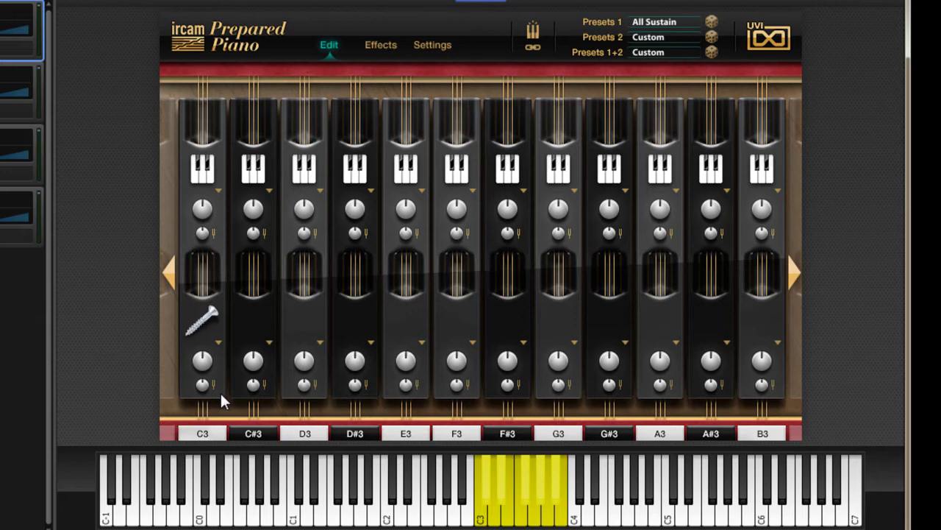
pyautogui.click(220, 341)
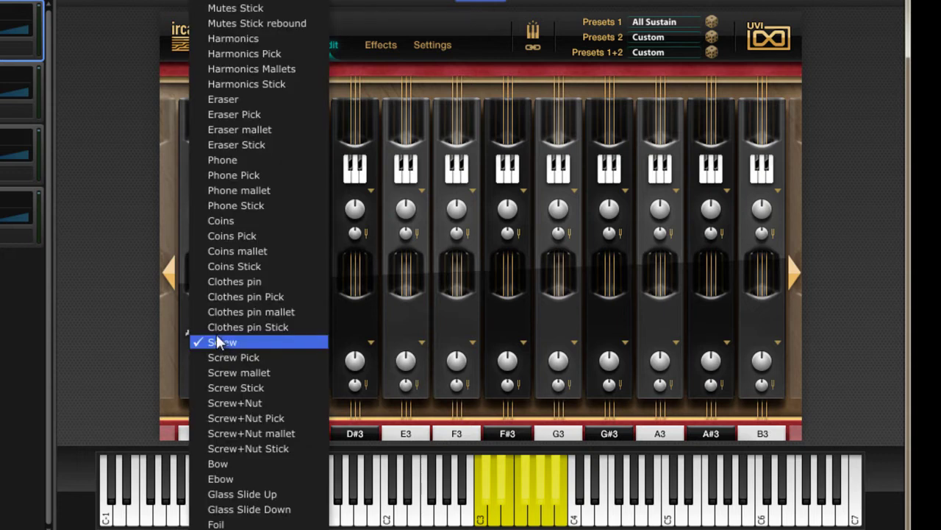
pyautogui.click(213, 160)
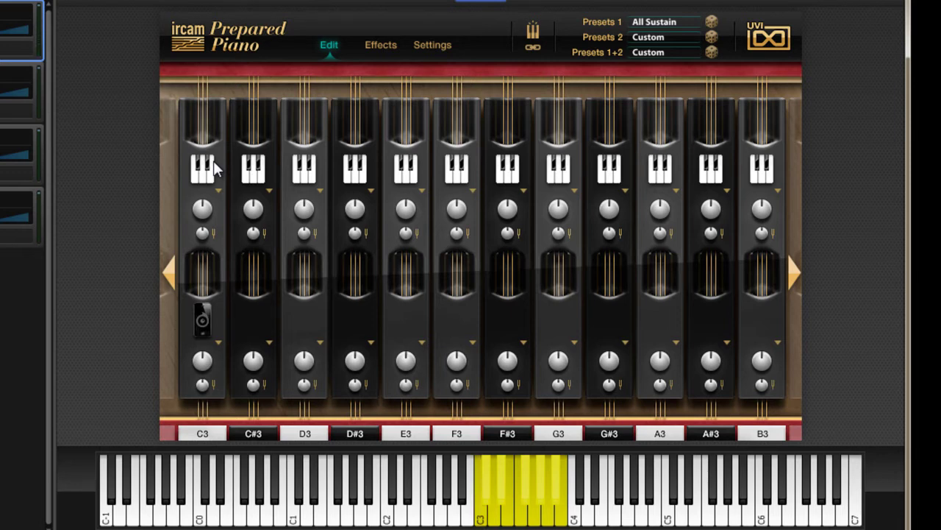
# Change the C3 slot's preparation from Phone to Harmonics.
pyautogui.click(212, 337)
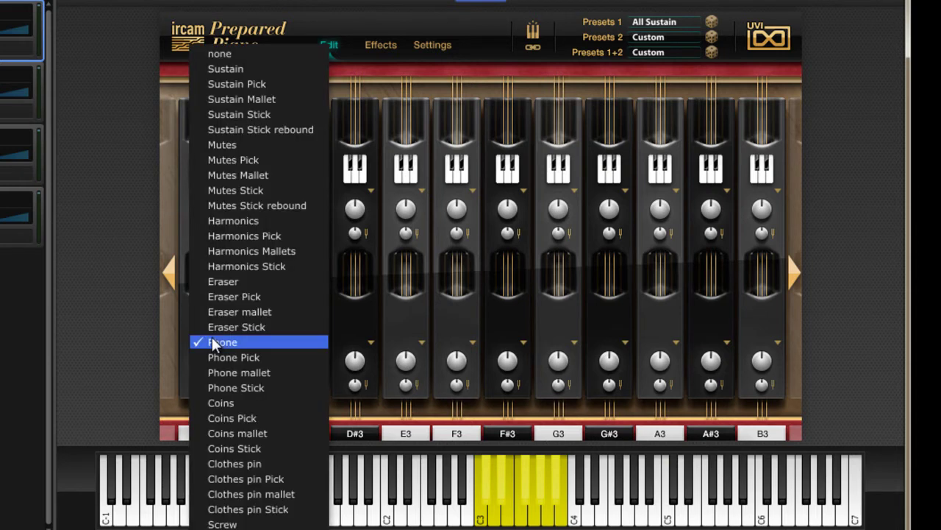
pyautogui.click(232, 223)
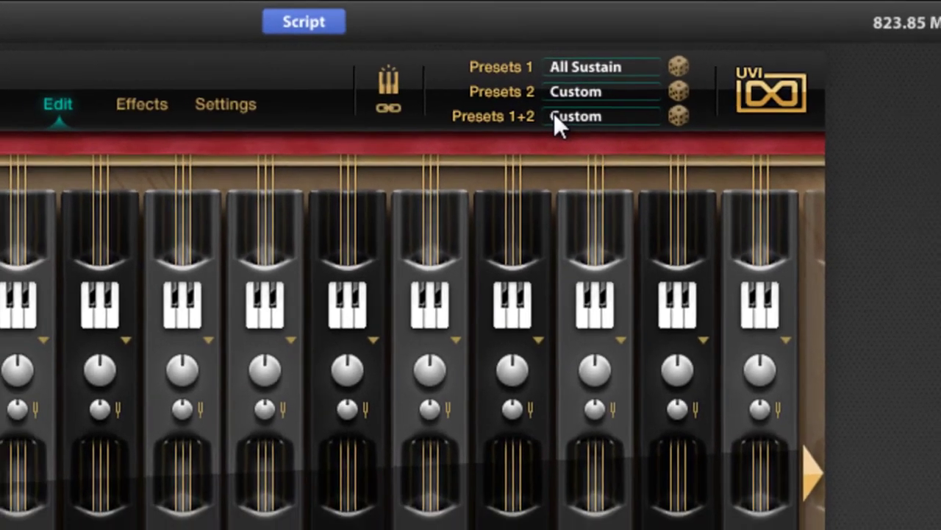
# Show the Presets 1+2 combinations, from Empty through J.Cage - A Room.
pyautogui.click(493, 183)
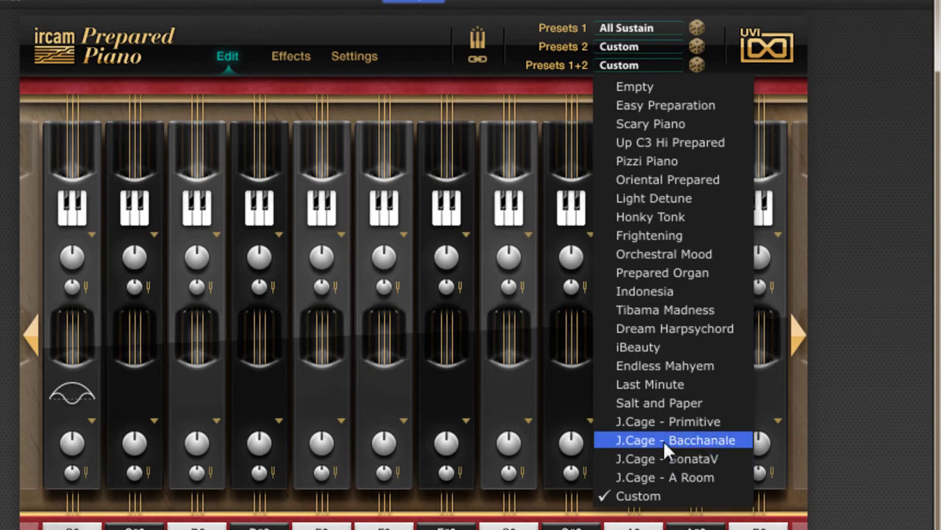
# Look through the Presets 2 and Presets 1 lists, keeping Presets 1 on All Sustain.
pyautogui.click(622, 43)
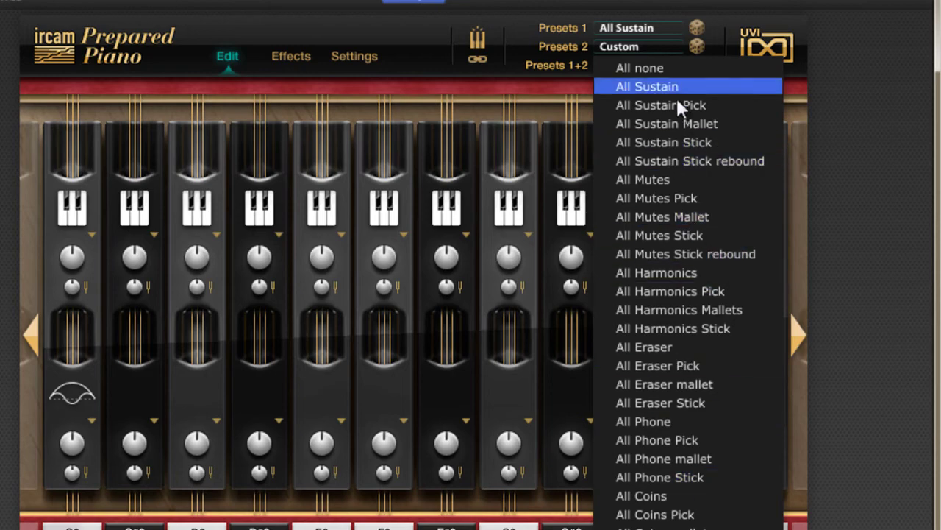
pyautogui.click(661, 26)
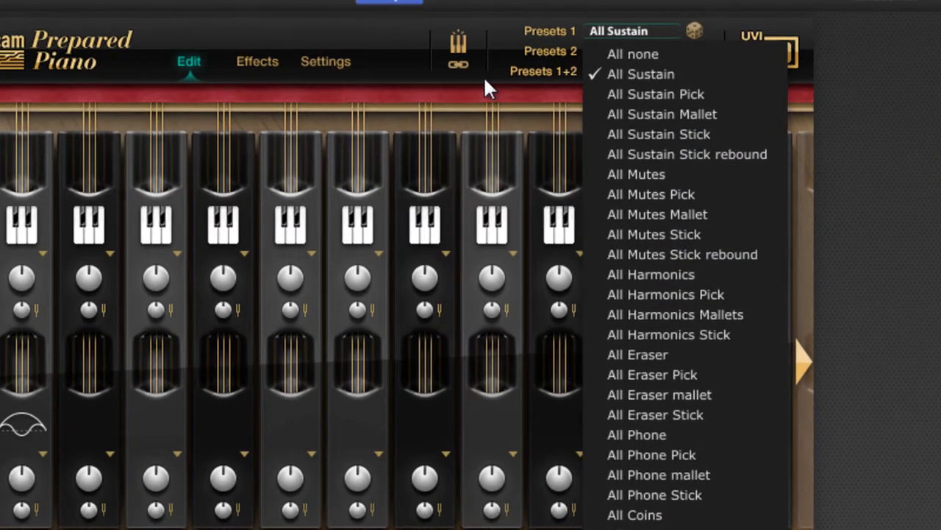
pyautogui.click(500, 80)
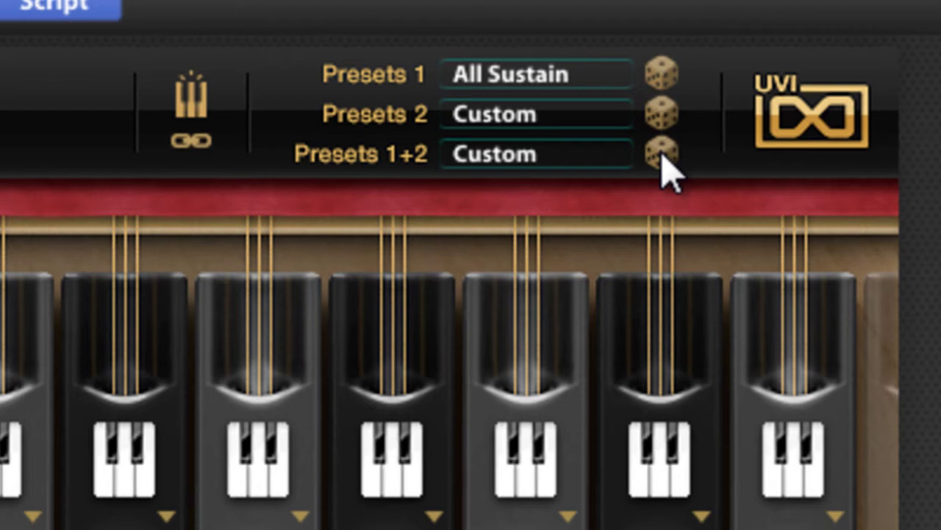
# Randomize the Presets 1 preparations across all twelve strings C3–B3.
pyautogui.click(668, 76)
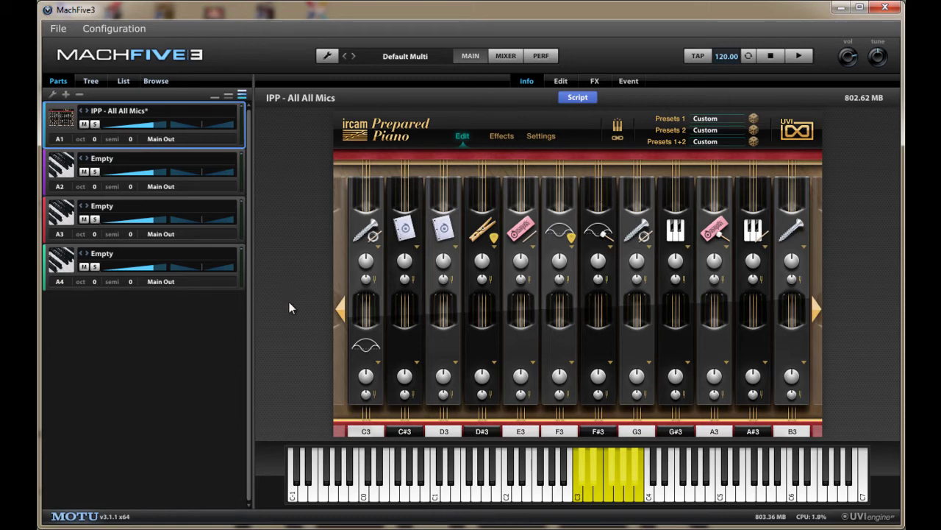
pyautogui.click(342, 312)
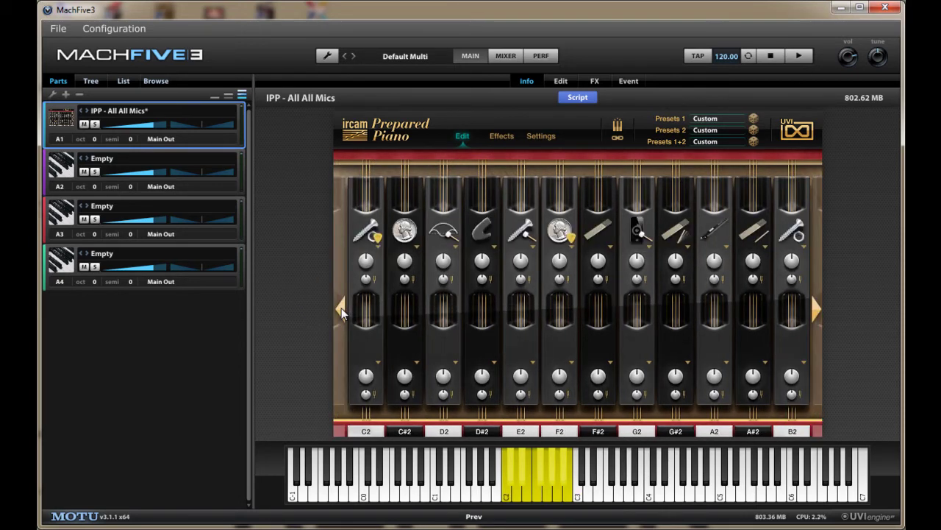
pyautogui.click(341, 312)
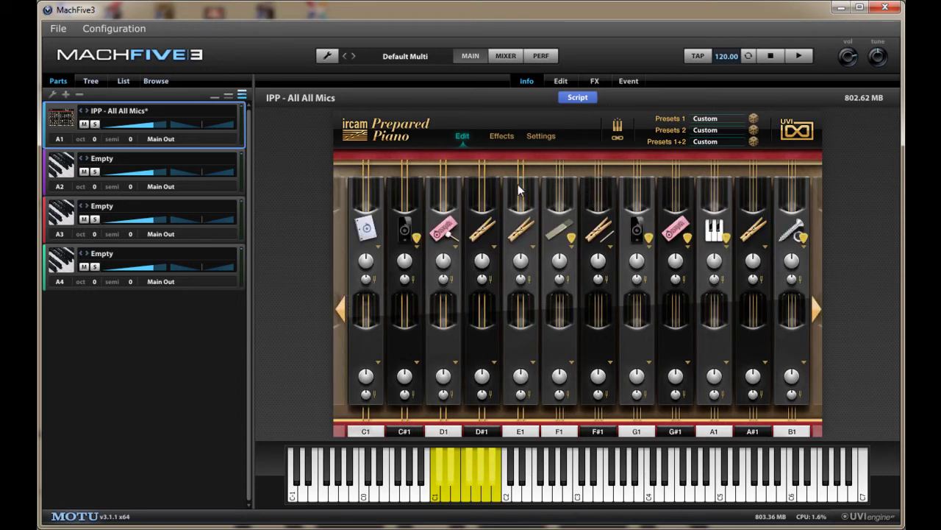
pyautogui.click(338, 312)
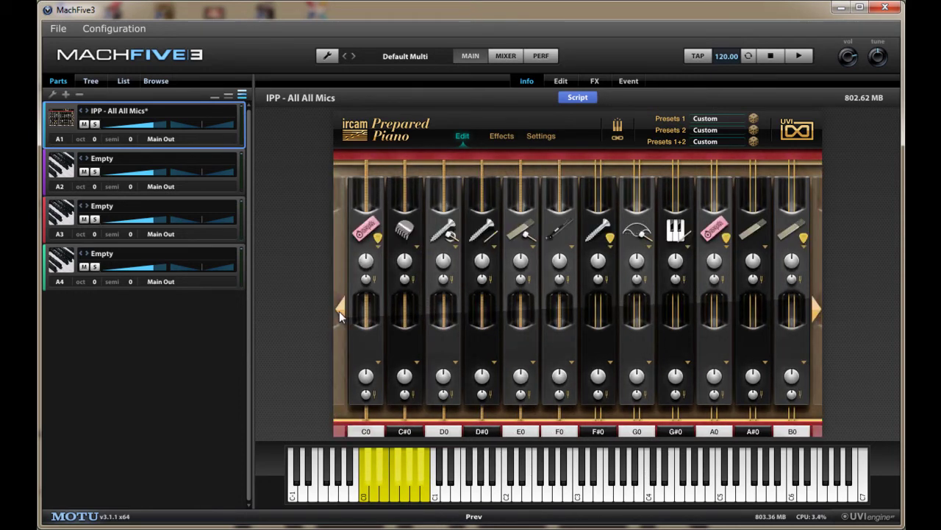
pyautogui.click(814, 314)
pyautogui.click(814, 314)
pyautogui.click(814, 314)
pyautogui.click(814, 314)
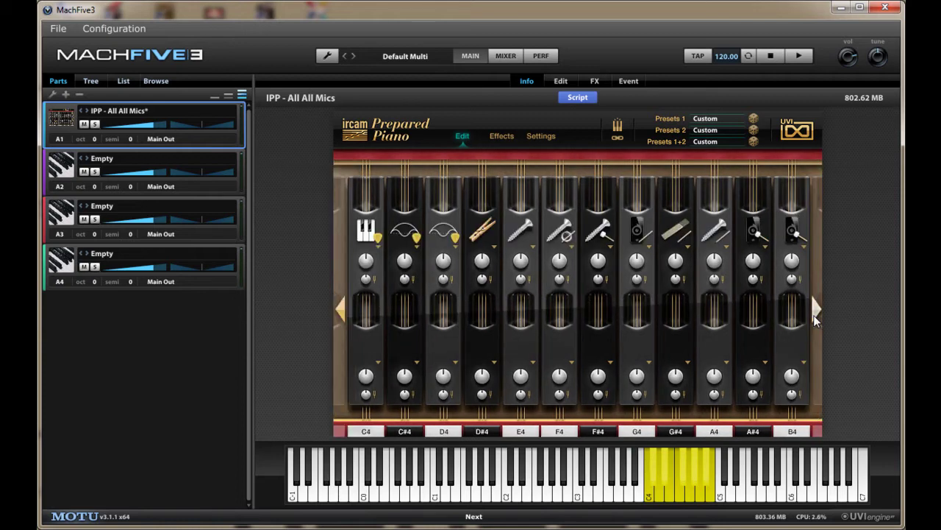
pyautogui.click(813, 318)
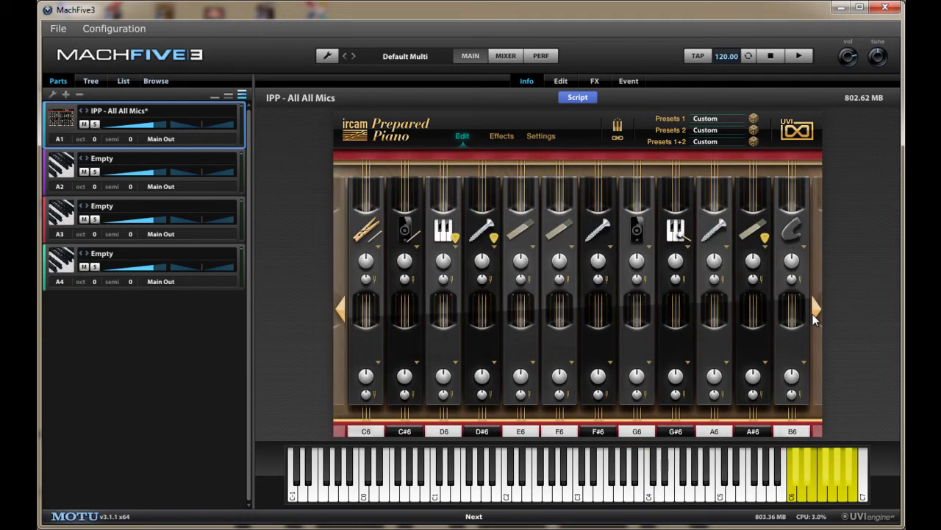
pyautogui.click(813, 315)
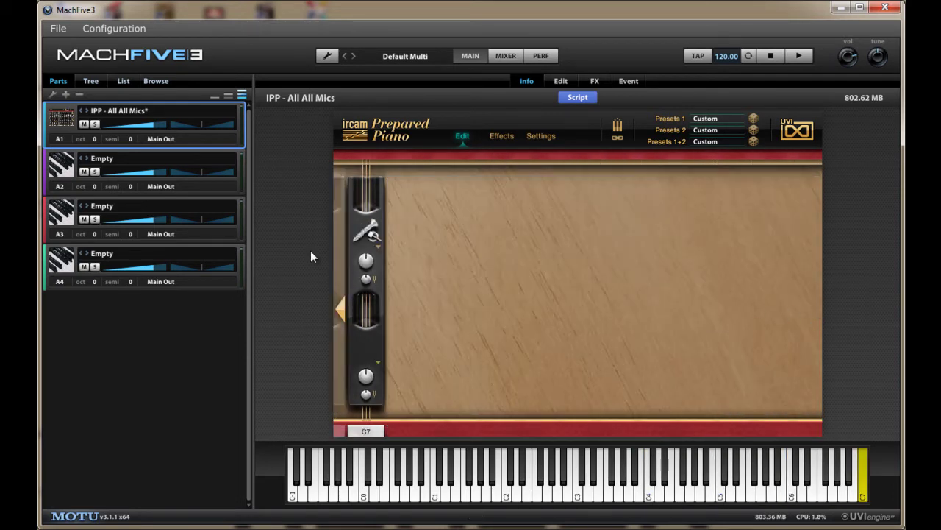
pyautogui.click(342, 310)
pyautogui.click(342, 310)
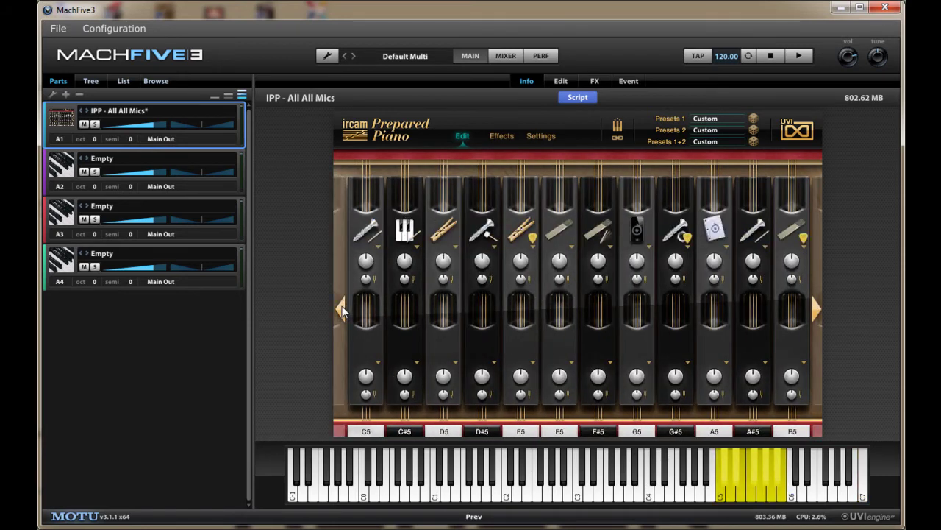
pyautogui.click(342, 310)
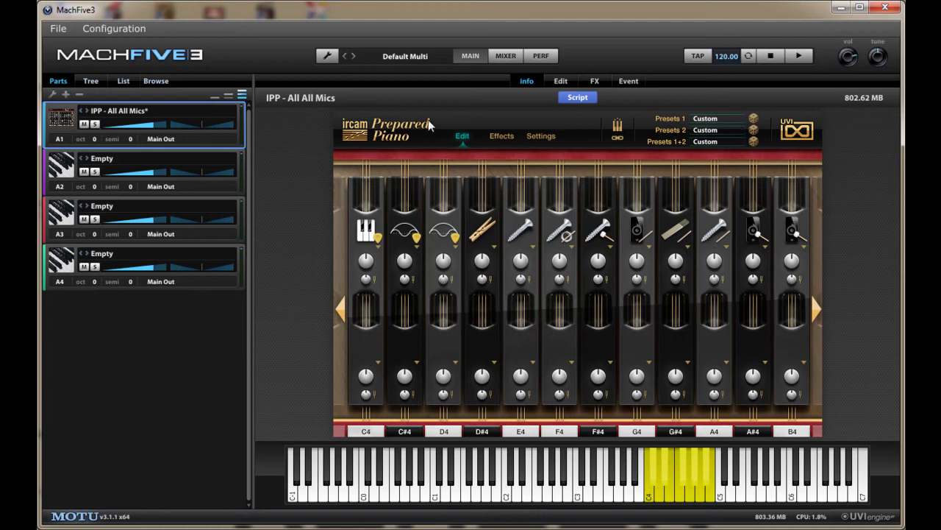
# On the Effects page, raise Reverb Mix to 0.39, then turn Delay and Reverb off.
pyautogui.click(494, 138)
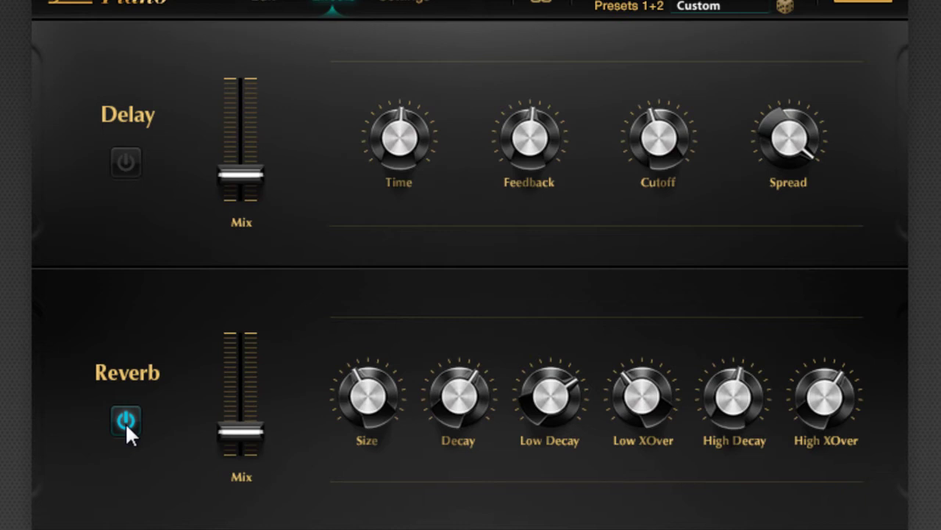
pyautogui.moveTo(231, 433); pyautogui.dragTo(257, 416)
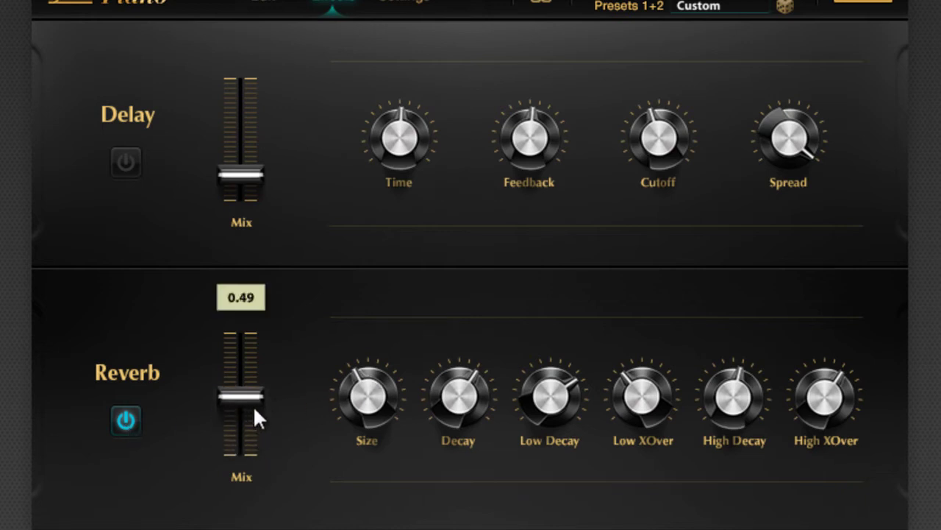
pyautogui.click(125, 164)
pyautogui.click(125, 420)
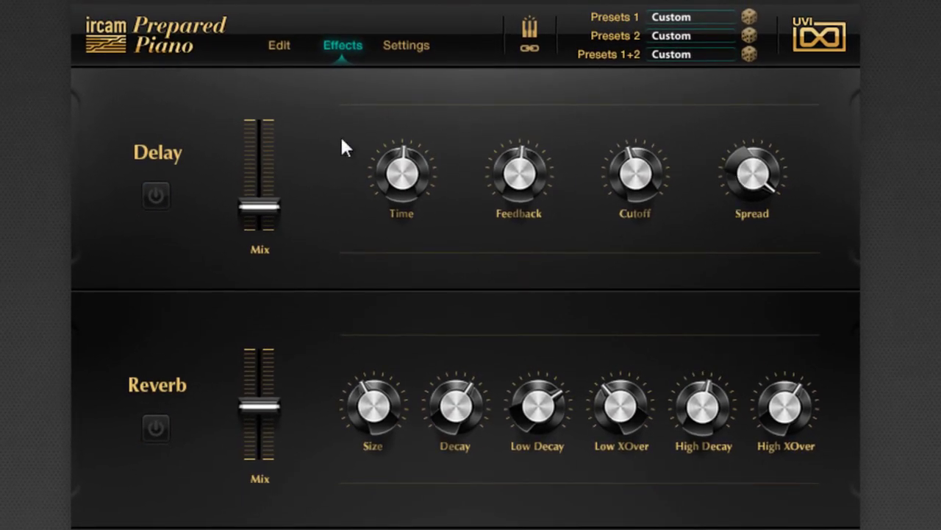
# Open the Prepared Piano Settings page showing mic levels and the Bow envelope.
pyautogui.click(400, 46)
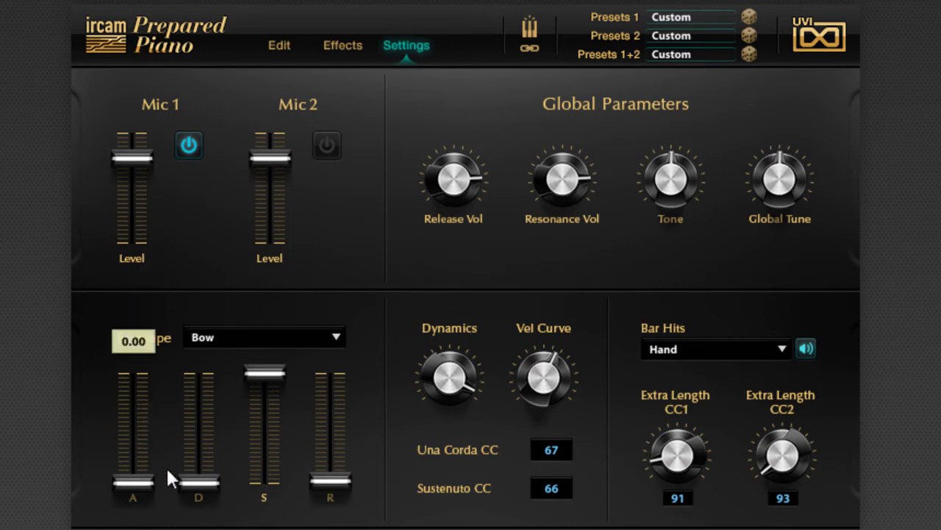
pyautogui.moveTo(280, 426)
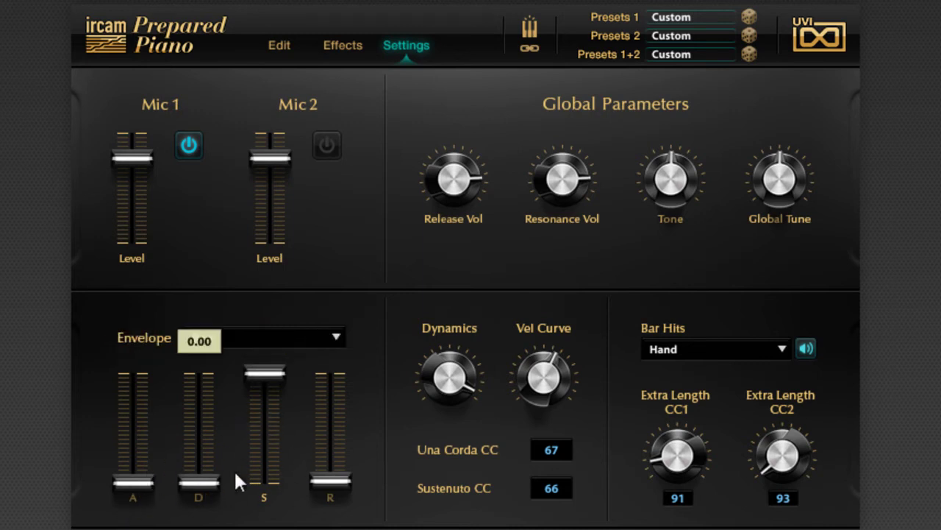
# Switch the envelope type to Ebow after briefly trying Mutes.
pyautogui.click(335, 340)
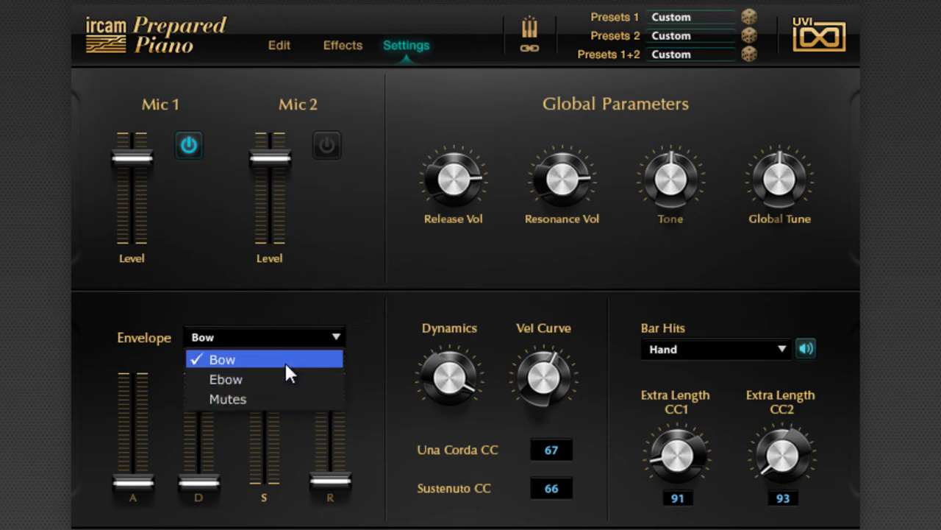
pyautogui.click(270, 396)
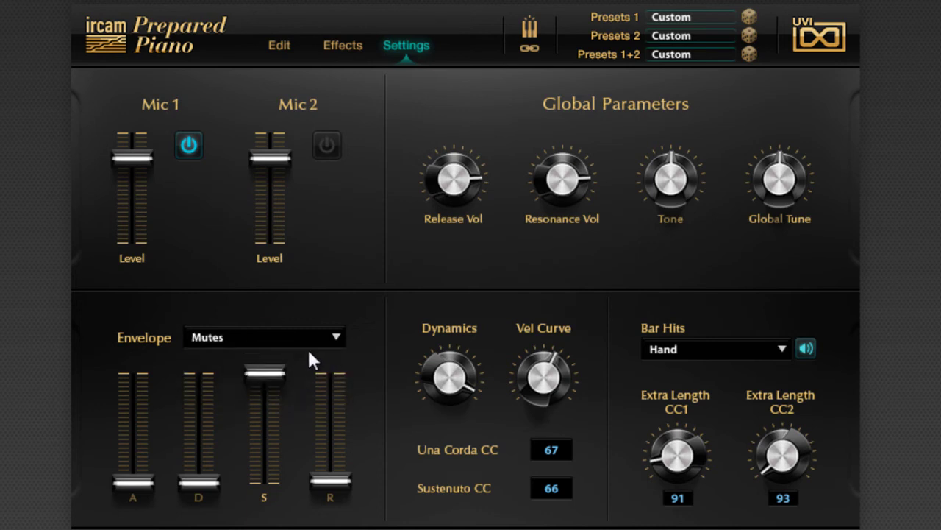
pyautogui.click(287, 339)
pyautogui.click(228, 373)
# Set the Bar Hits sound to Small Stick instead of Hand.
pyautogui.click(777, 353)
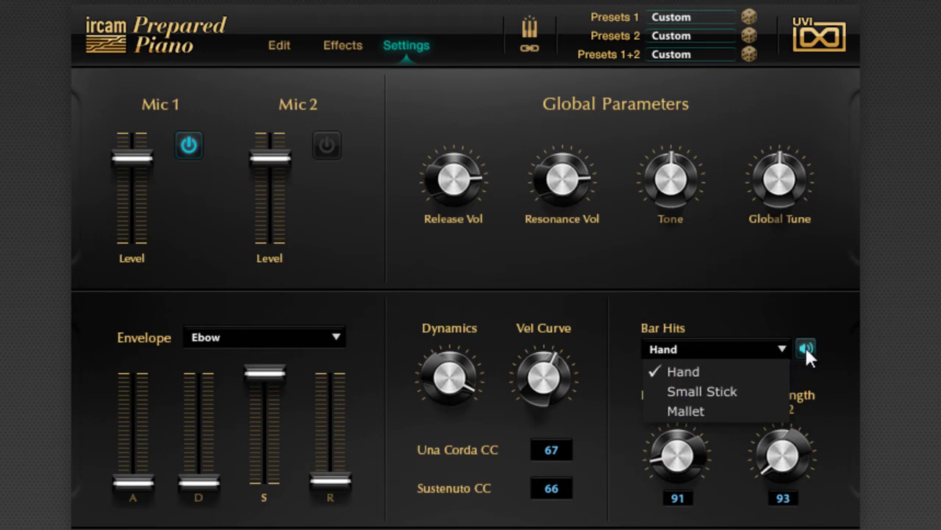
pyautogui.click(807, 351)
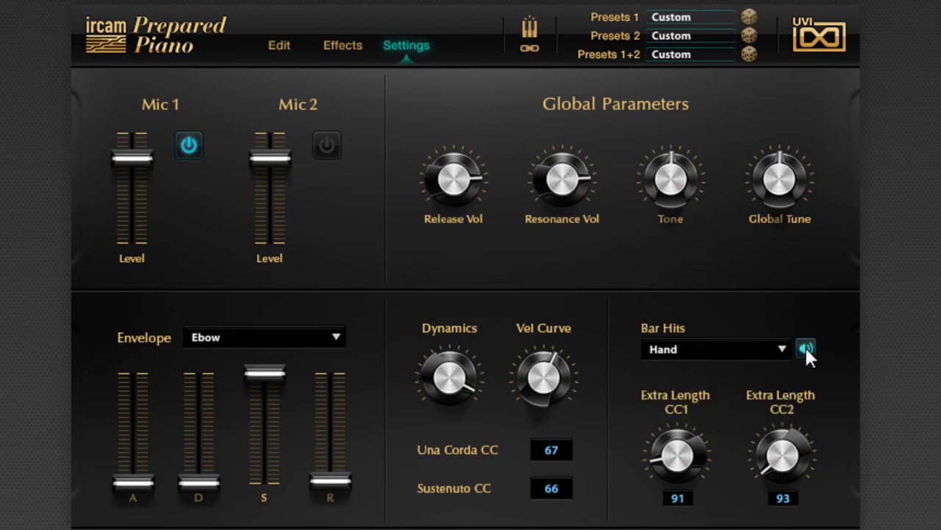
pyautogui.click(786, 350)
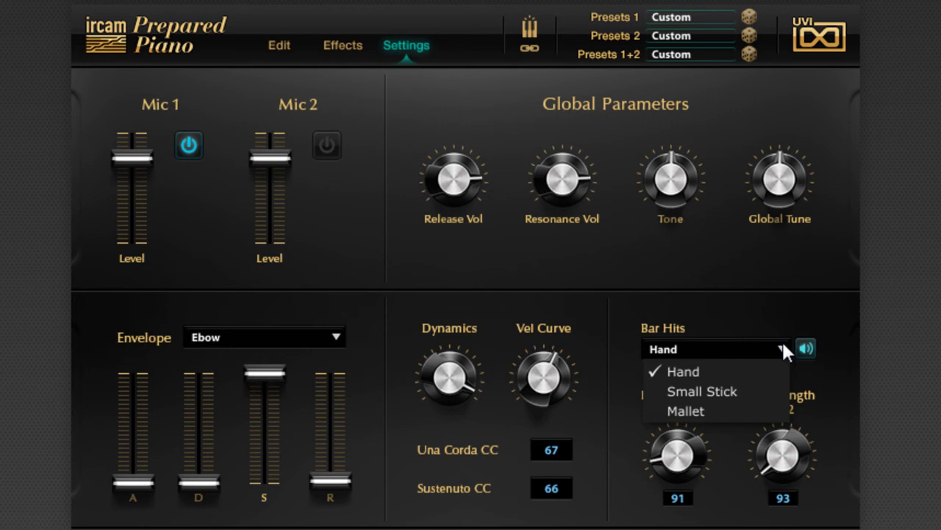
pyautogui.click(760, 391)
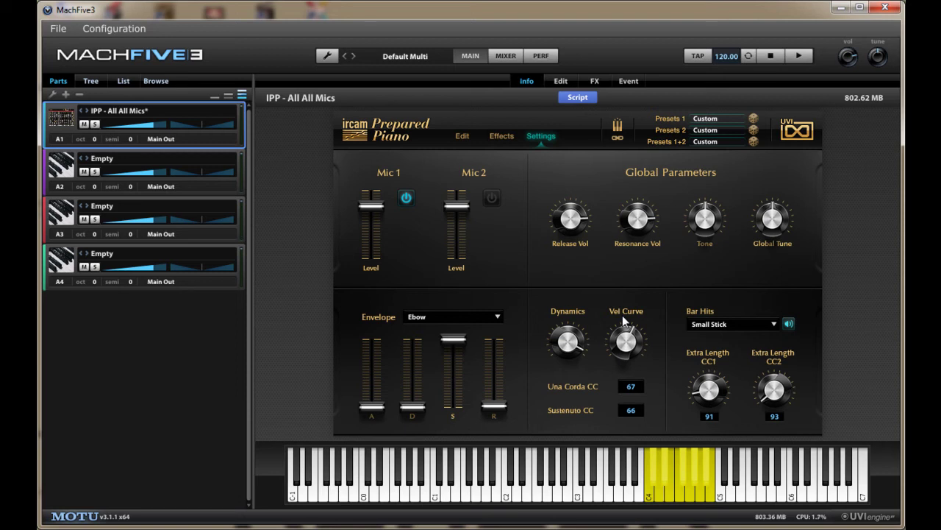
# Return to the Edit page and advance to the C5–B5 octave of slots.
pyautogui.click(462, 137)
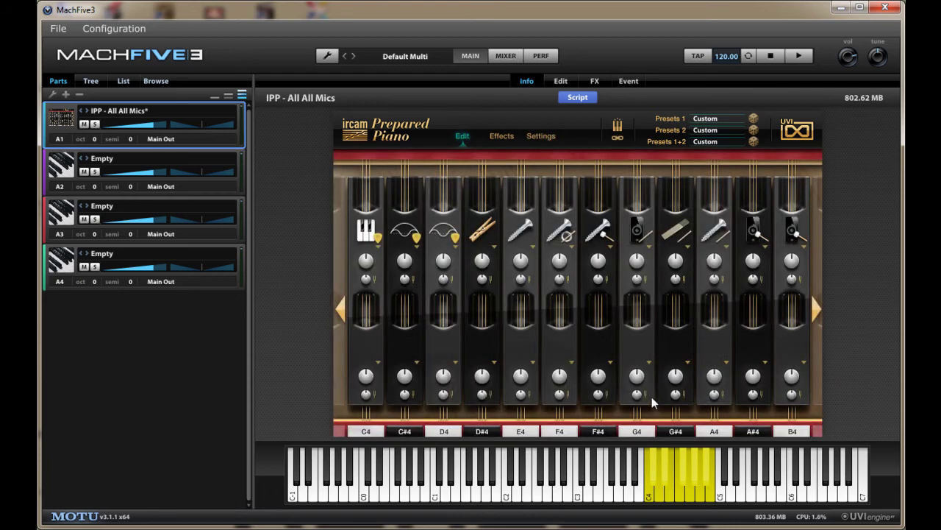
pyautogui.click(816, 309)
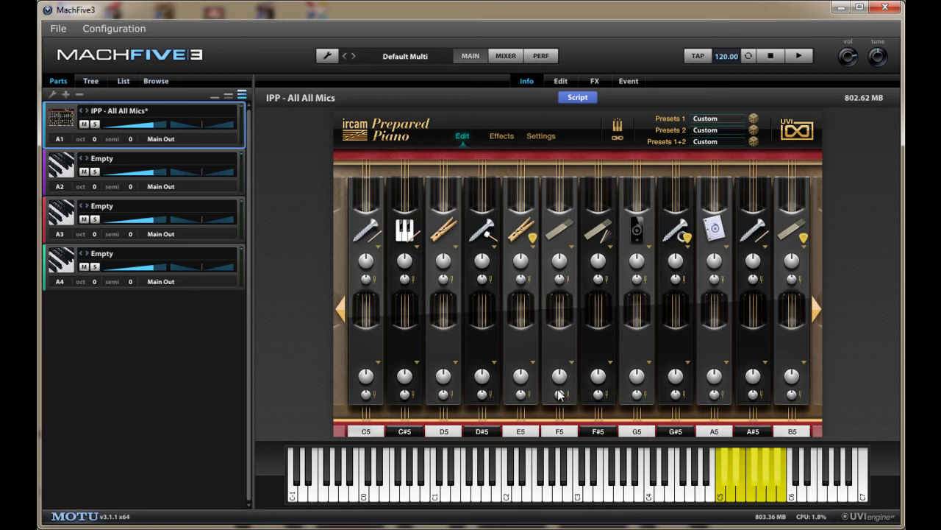
# Step back two octaves to the C3–B3 slots and open the preset list.
pyautogui.click(341, 310)
pyautogui.click(341, 311)
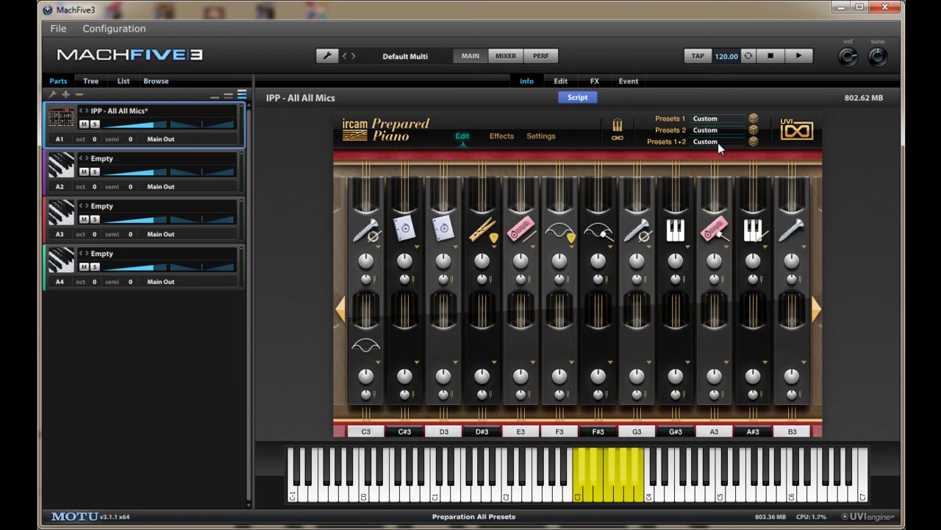
pyautogui.click(710, 124)
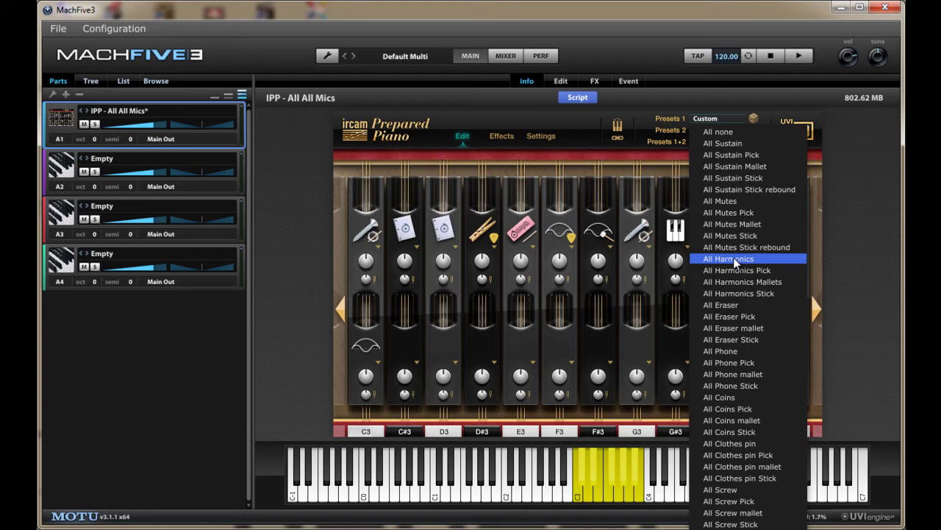
# Load the All Sustain preset into the Presets 1 layer.
pyautogui.click(675, 136)
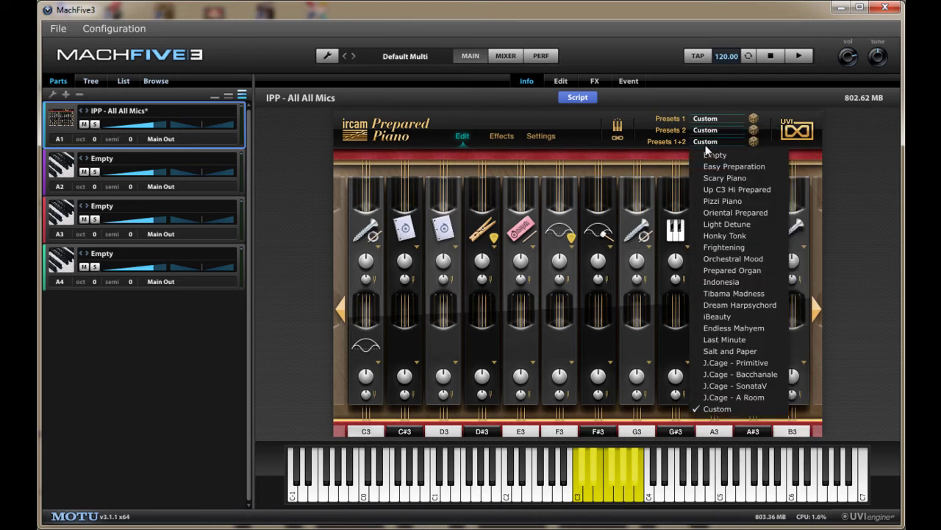
pyautogui.click(705, 130)
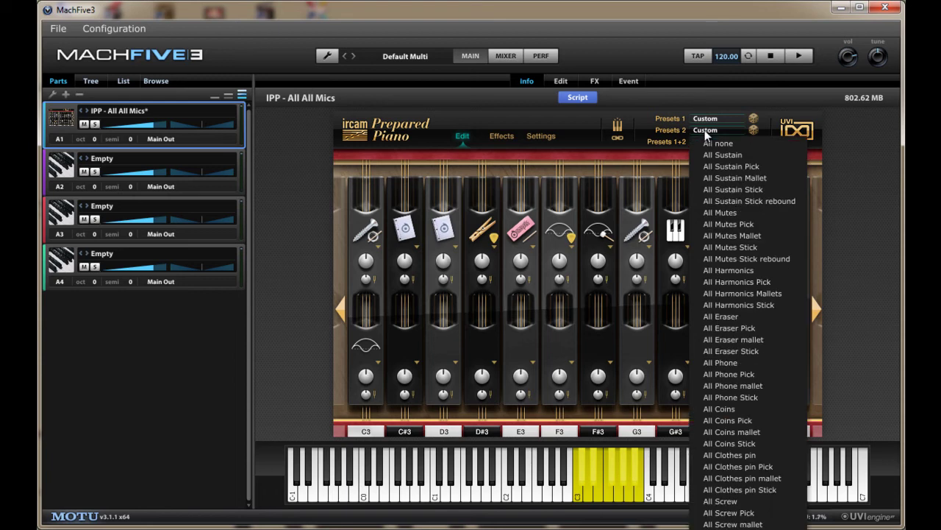
pyautogui.click(707, 117)
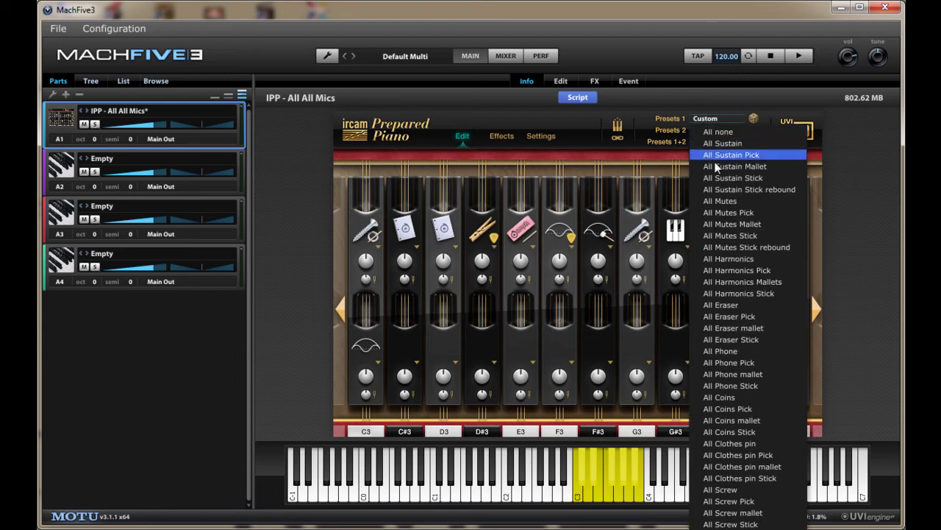
pyautogui.click(723, 143)
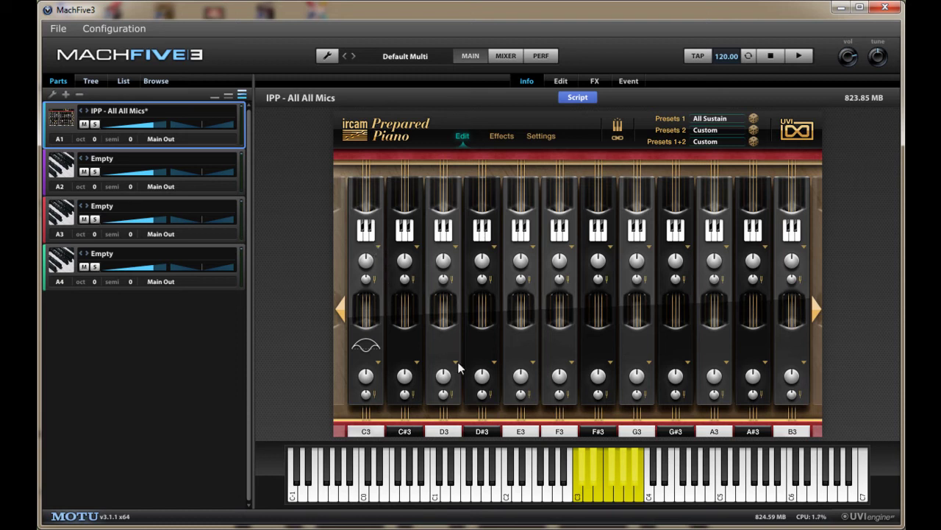
# Play C3, then switch its first articulation layer to EBow.
pyautogui.click(579, 489)
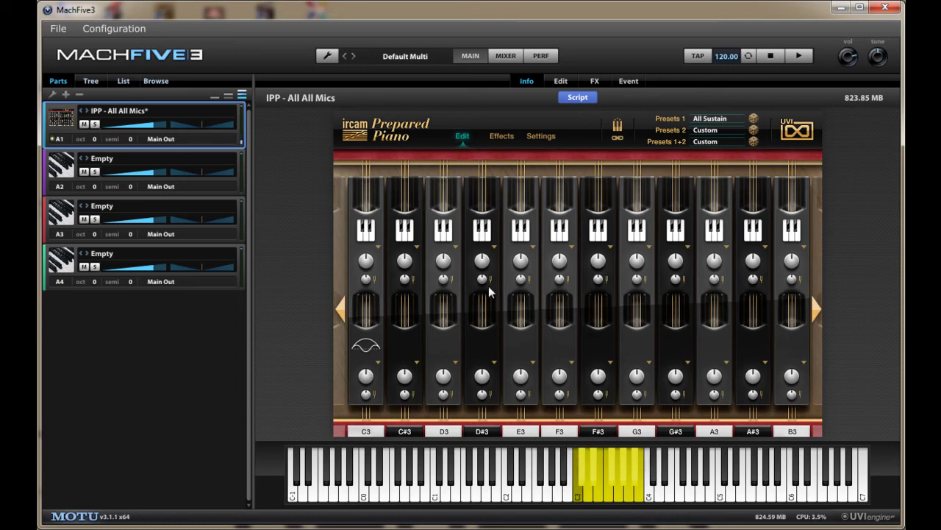
pyautogui.click(378, 246)
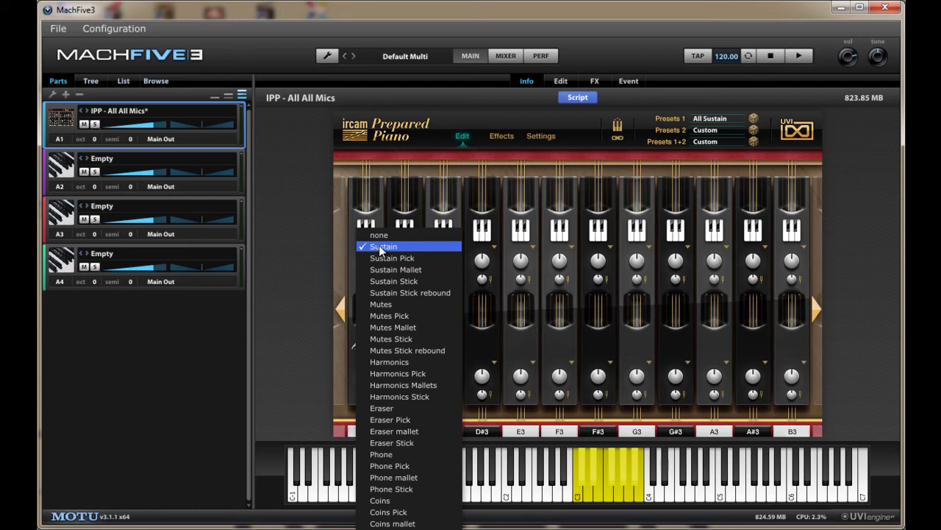
pyautogui.scroll(-2, 379, 246)
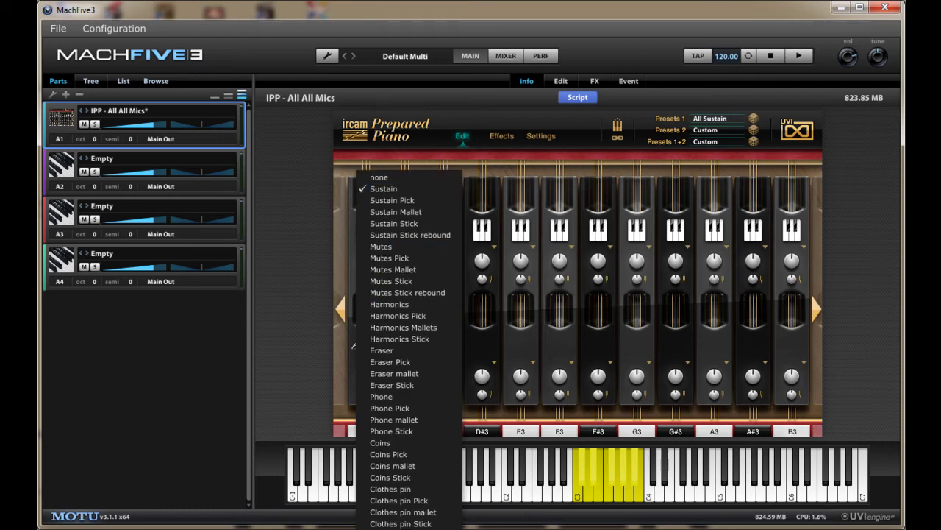
pyautogui.click(381, 396)
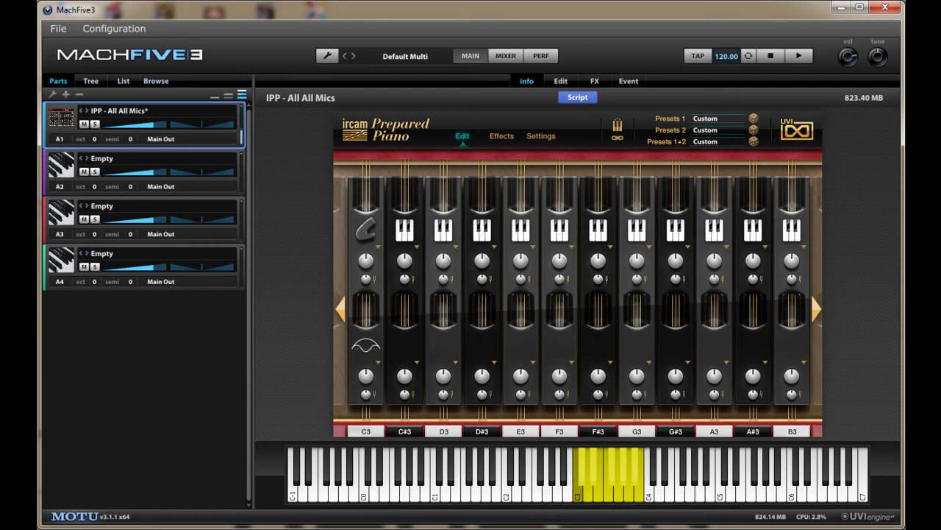
# Clear C3's second layer to none and set its first layer back to Sustain.
pyautogui.click(378, 364)
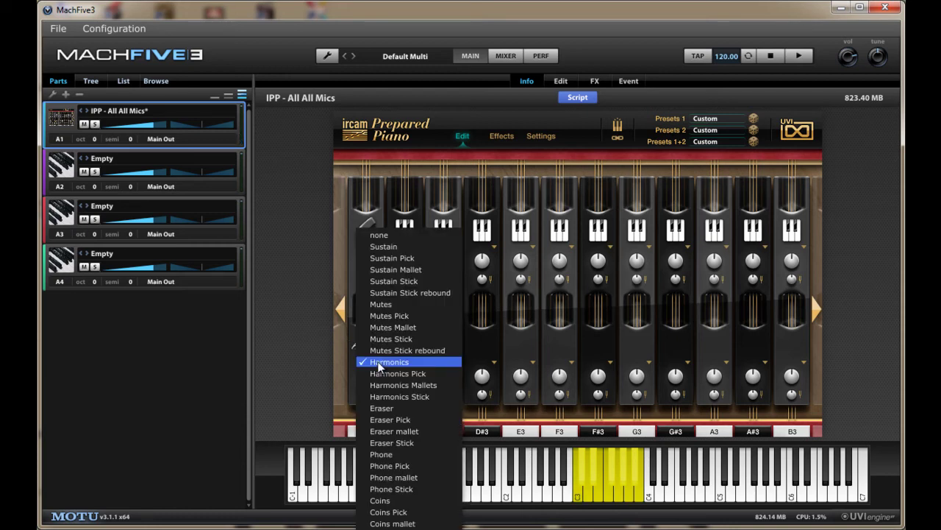
pyautogui.click(382, 231)
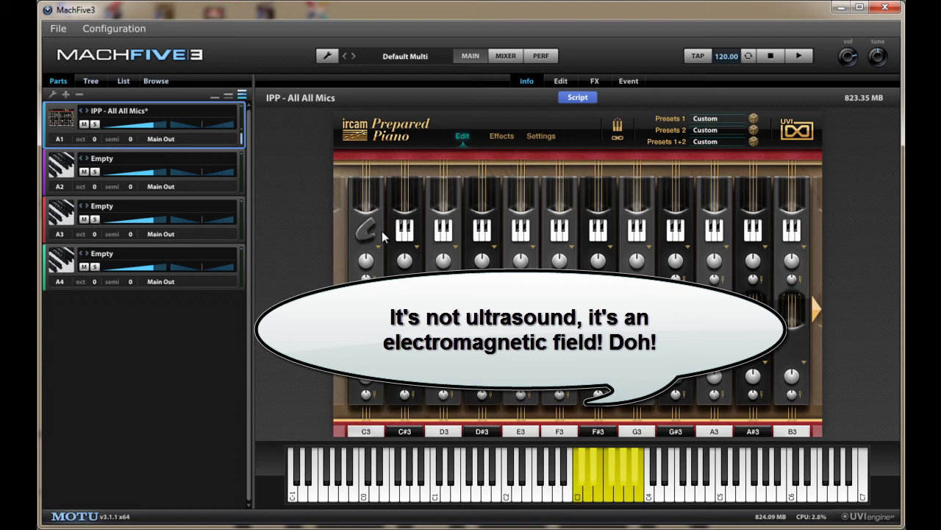
pyautogui.click(376, 243)
pyautogui.click(403, 14)
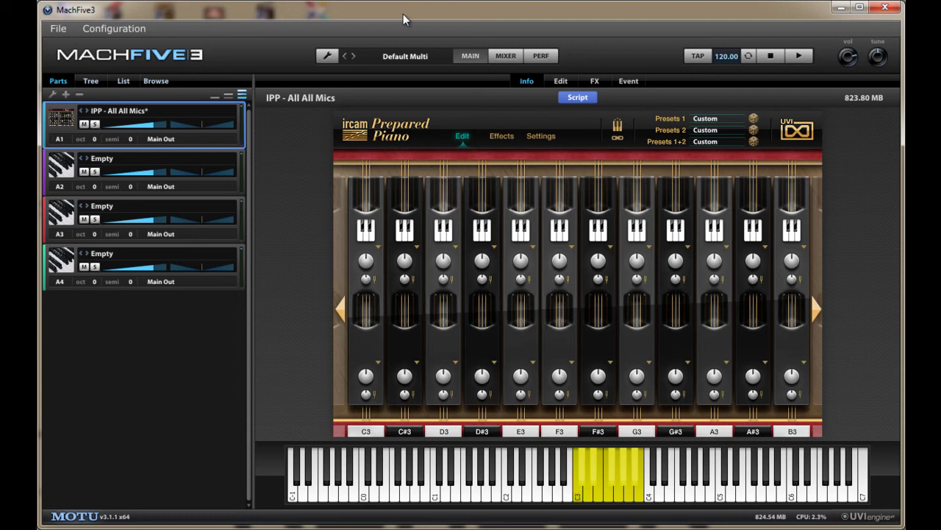
pyautogui.click(376, 247)
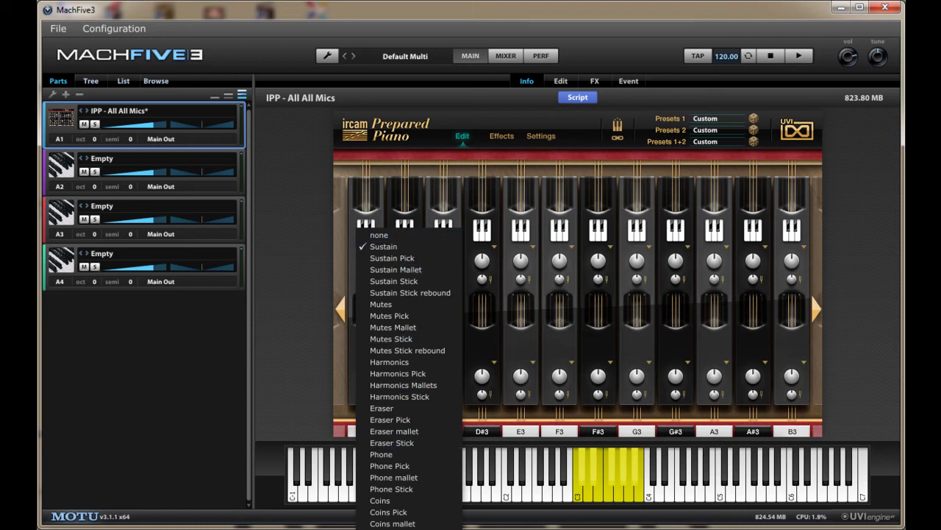
pyautogui.click(374, 167)
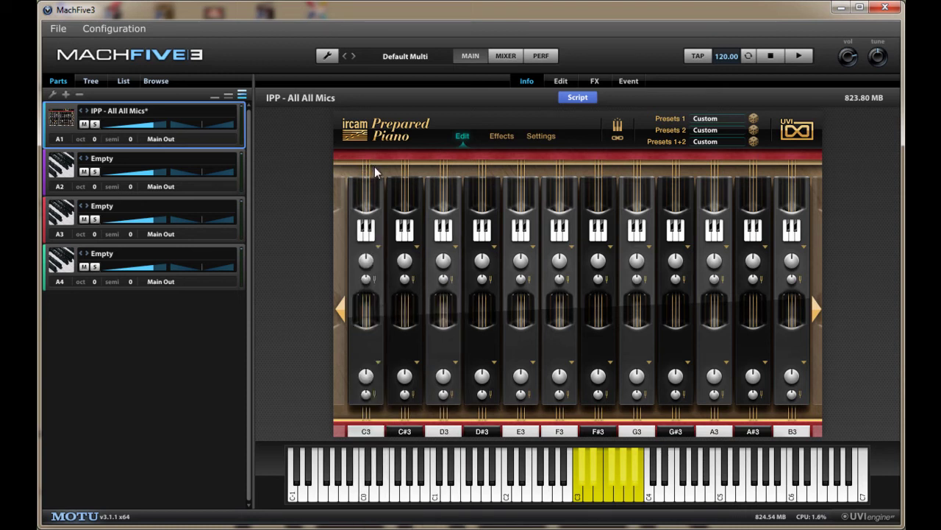